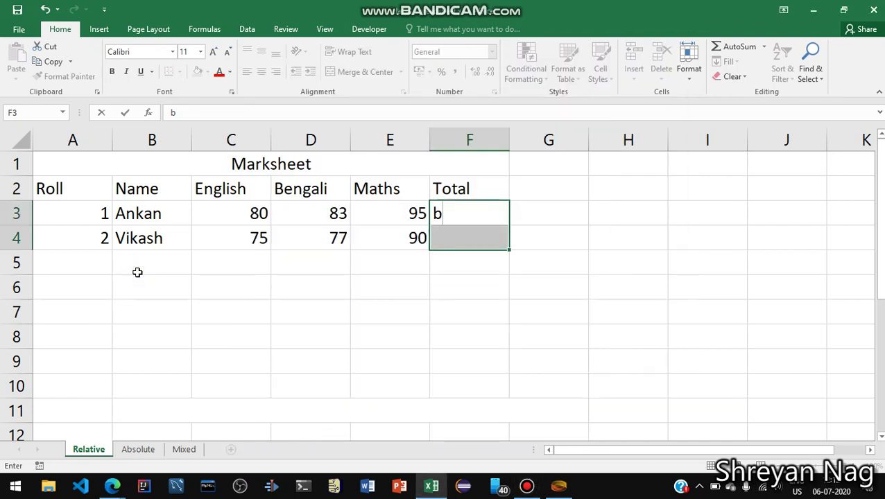
# Clear the stray 'b' from F3 and start a formula there with =.
pyautogui.press('BackSpace')
pyautogui.write('=')
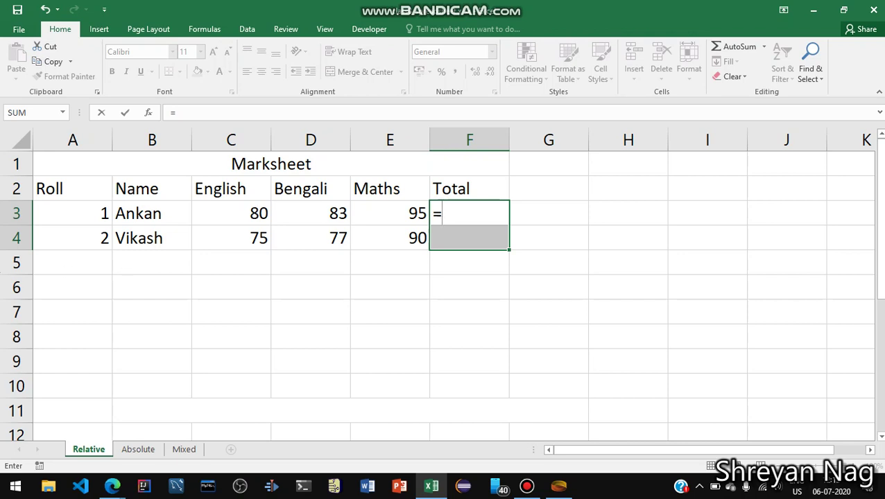
# Enter =C3+D3+E3 in F3 to total the first student's marks as 258.
pyautogui.click(231, 213)
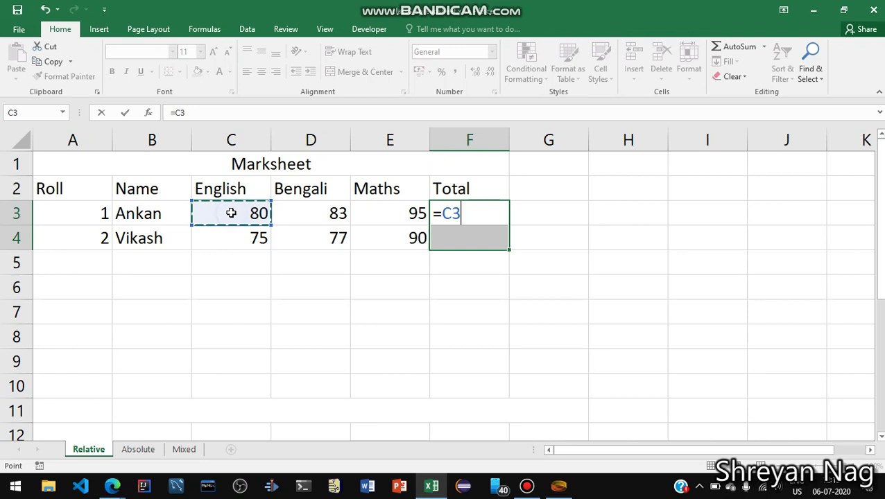
pyautogui.write('+')
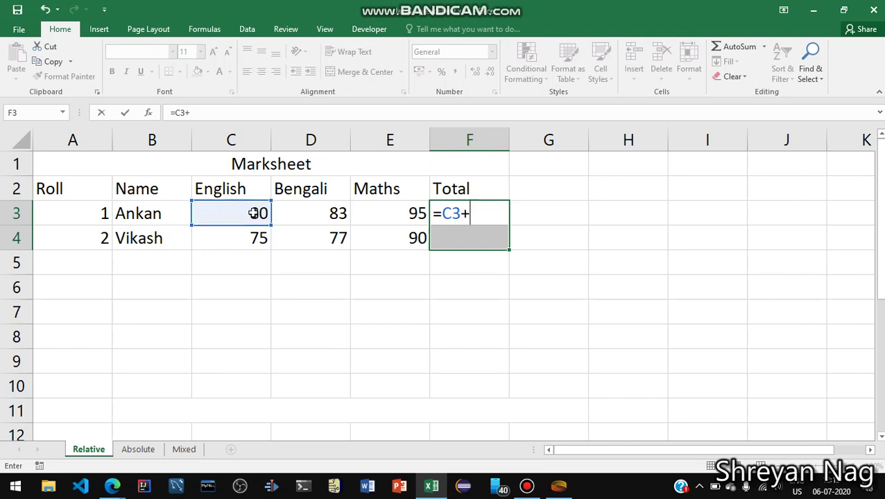
pyautogui.click(340, 212)
pyautogui.write('+')
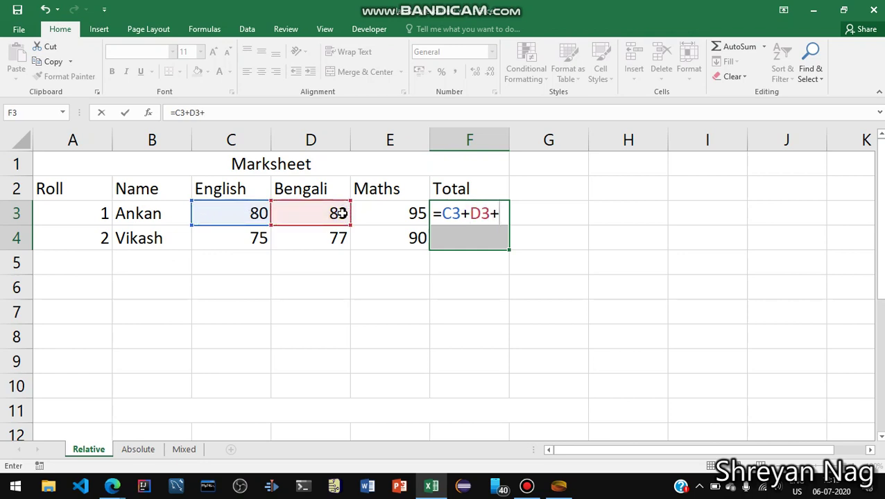
pyautogui.click(399, 223)
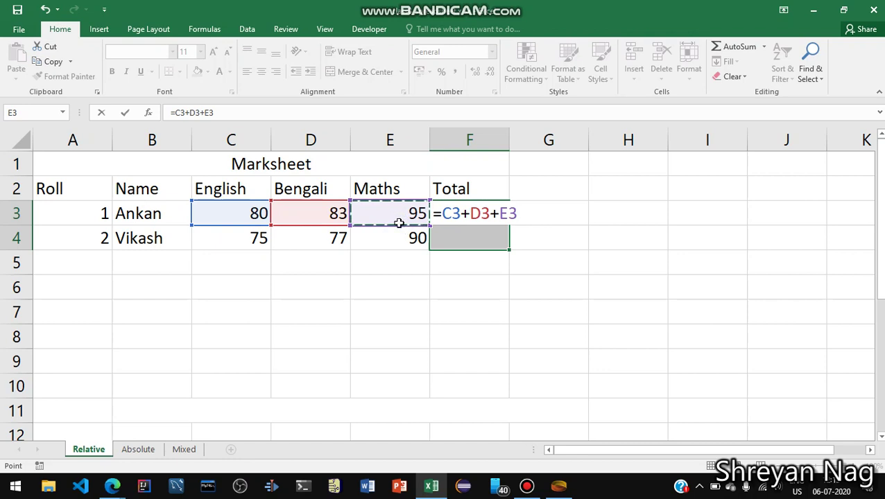
pyautogui.press('Return')
pyautogui.click(476, 219)
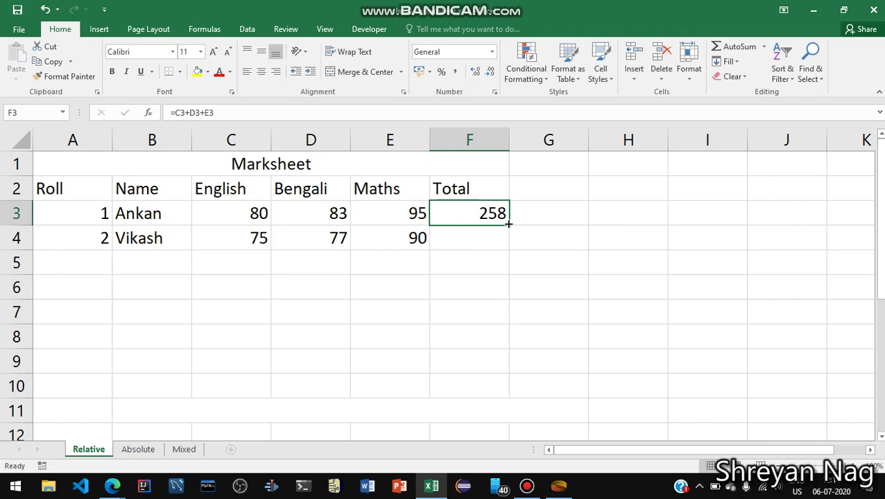
# Fill the total down to F4 (=C4+D4+E4, 242) and compare it with F3's formula.
pyautogui.moveTo(507, 225); pyautogui.dragTo(506, 252)
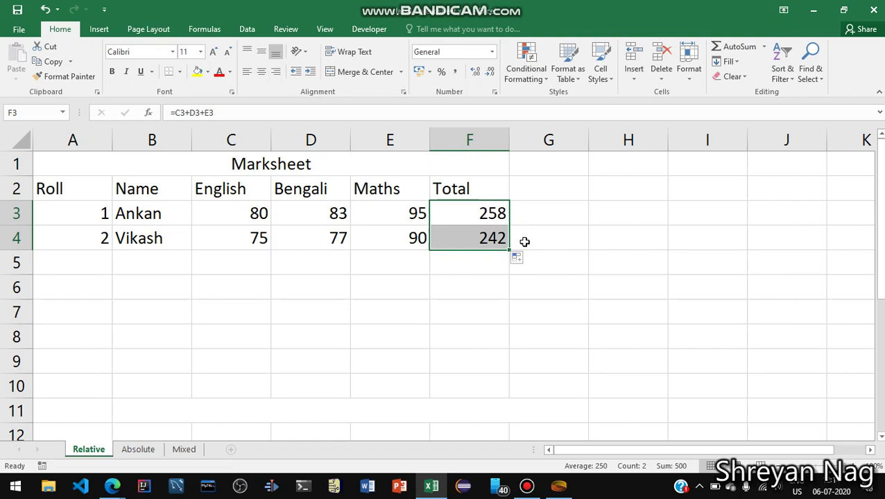
pyautogui.click(525, 241)
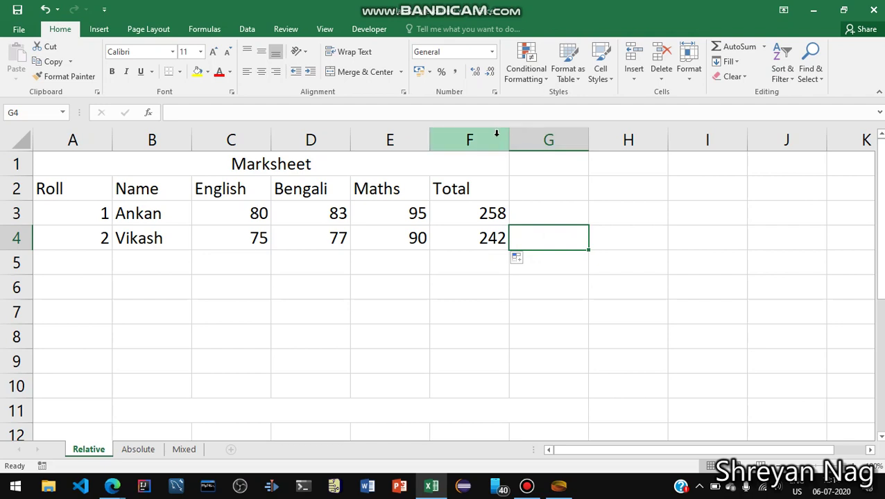
pyautogui.click(477, 243)
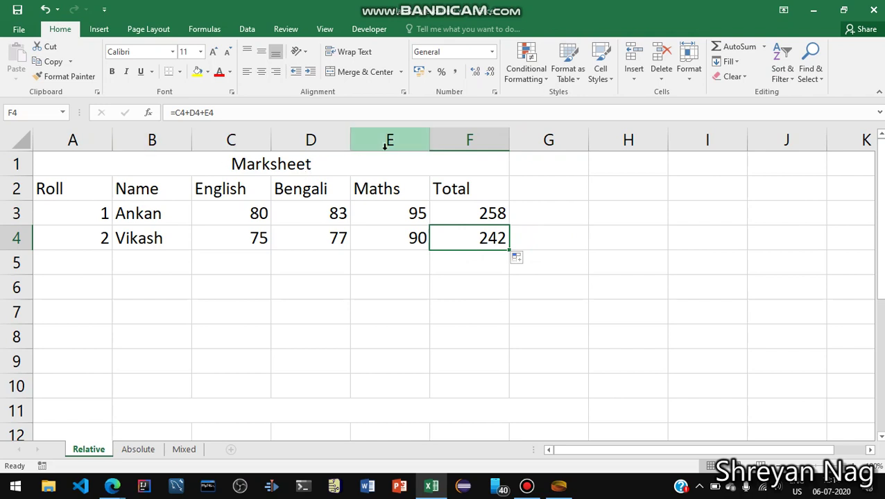
pyautogui.click(458, 214)
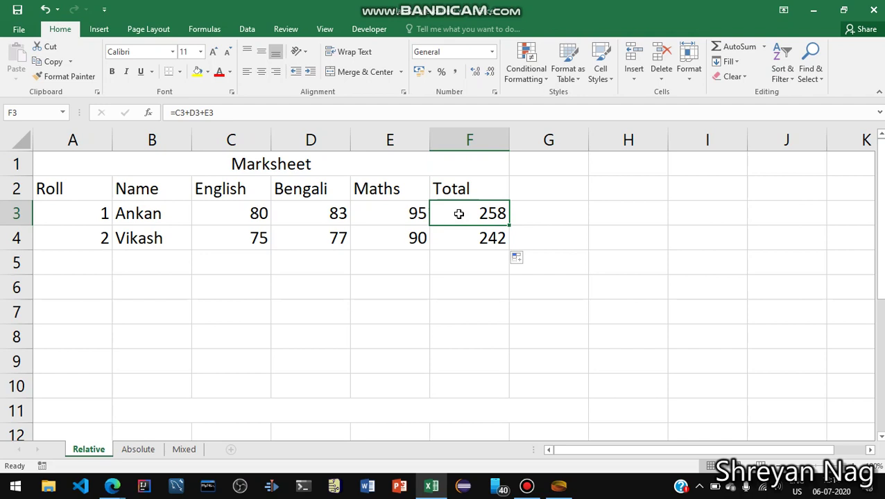
pyautogui.click(471, 229)
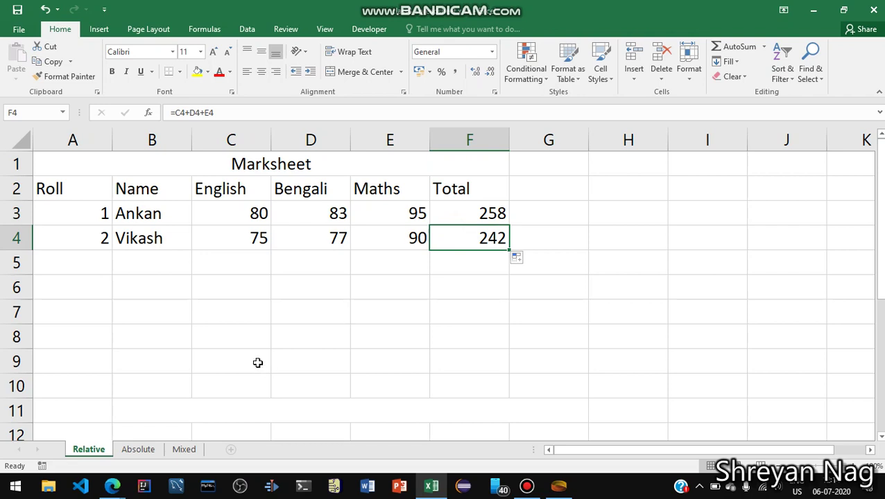
# On the Absolute sheet, enter =$C$3+$D$3+$E$3 in F3, fixing typos along the way, giving 258.
pyautogui.click(137, 451)
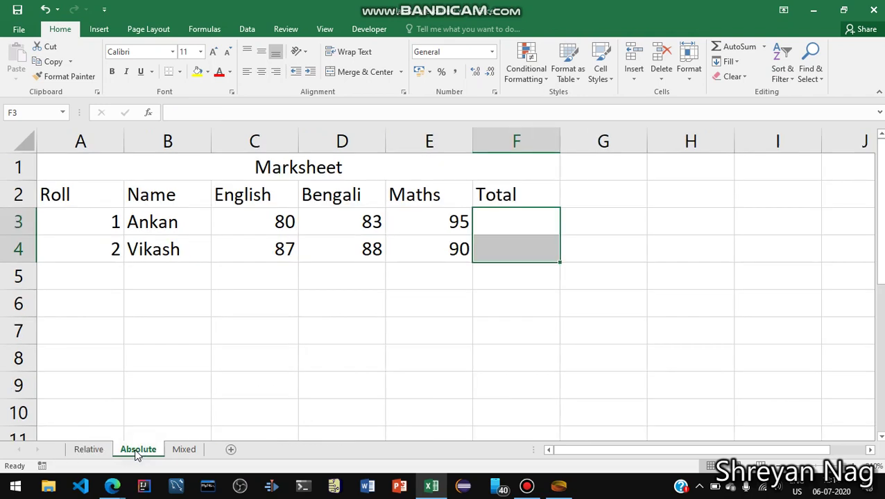
pyautogui.click(518, 229)
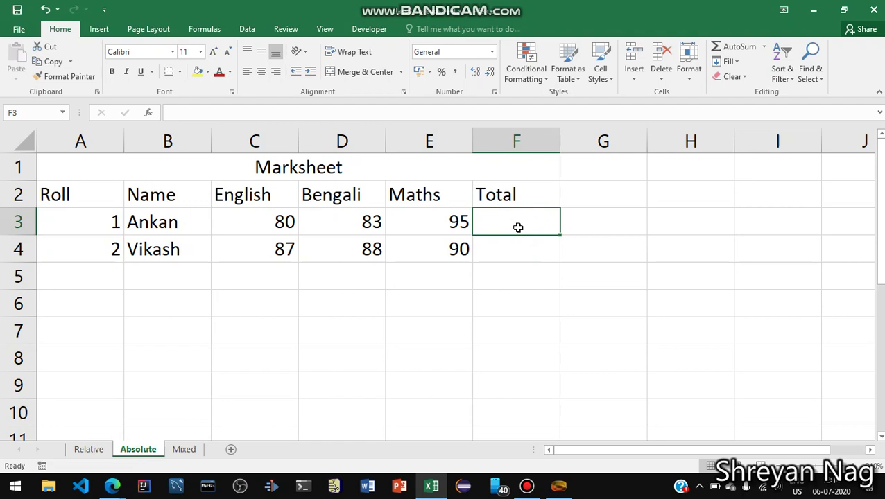
pyautogui.write('=')
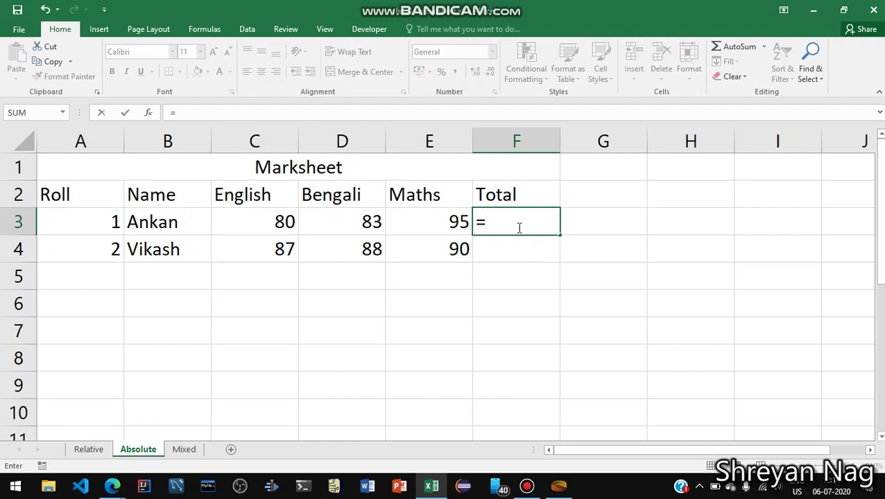
pyautogui.write('$')
pyautogui.write('C$')
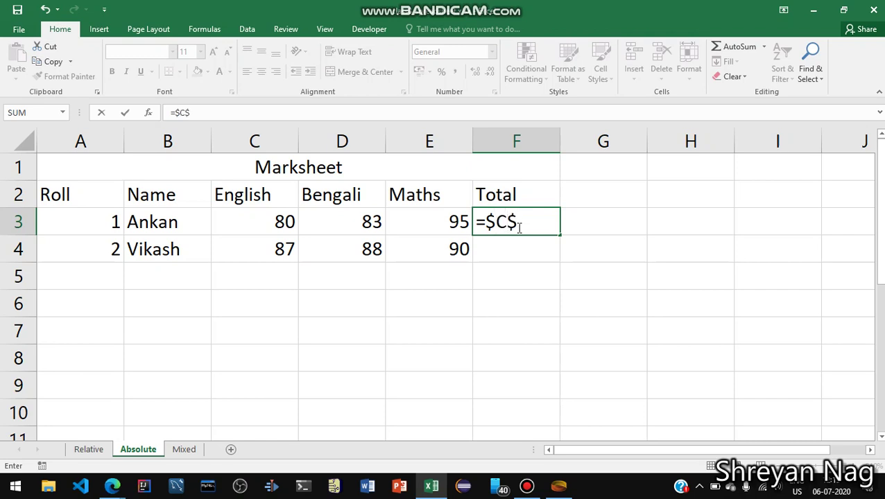
pyautogui.write('3')
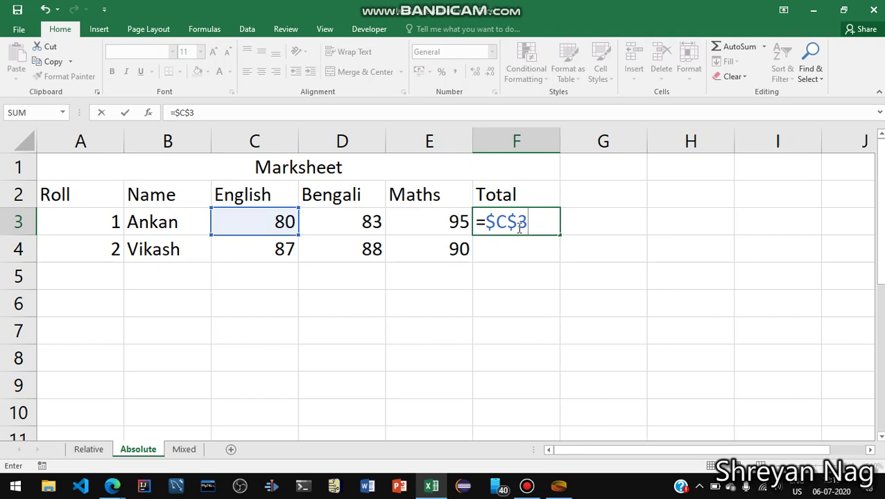
pyautogui.write('+$')
pyautogui.write('D$')
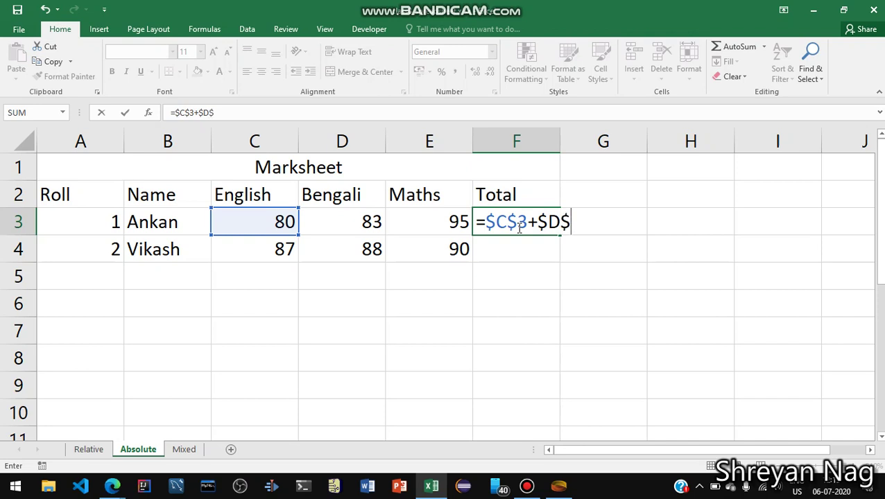
pyautogui.write('4')
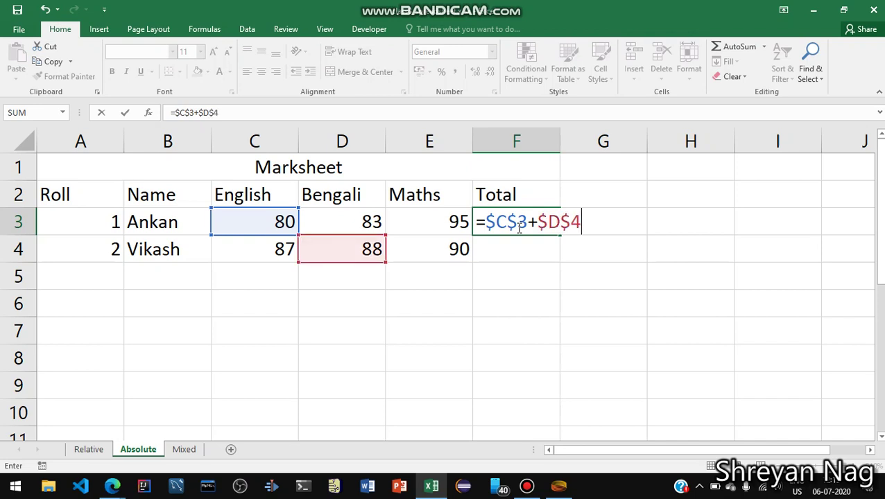
pyautogui.press('BackSpace')
pyautogui.write('3')
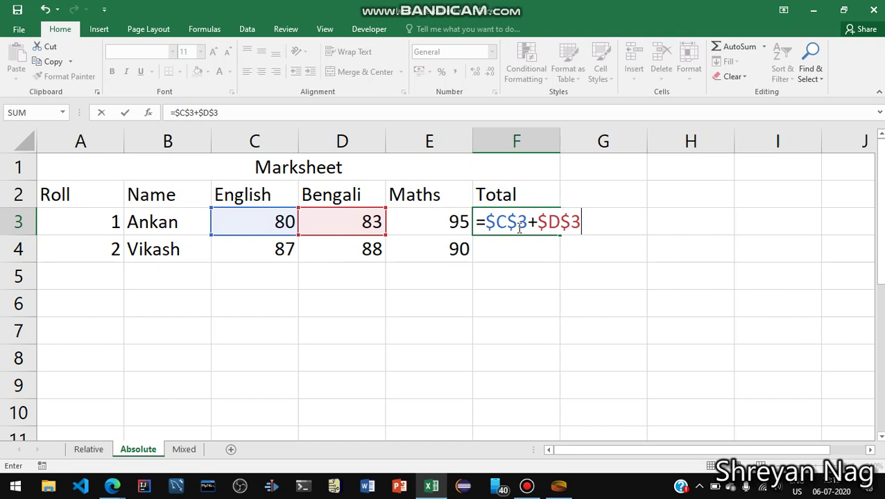
pyautogui.write('+$E$')
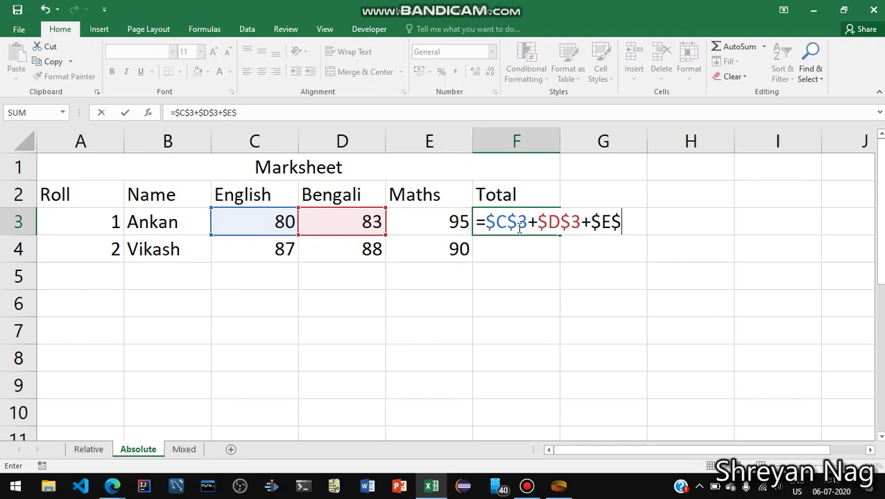
pyautogui.write('3')
pyautogui.press('Return')
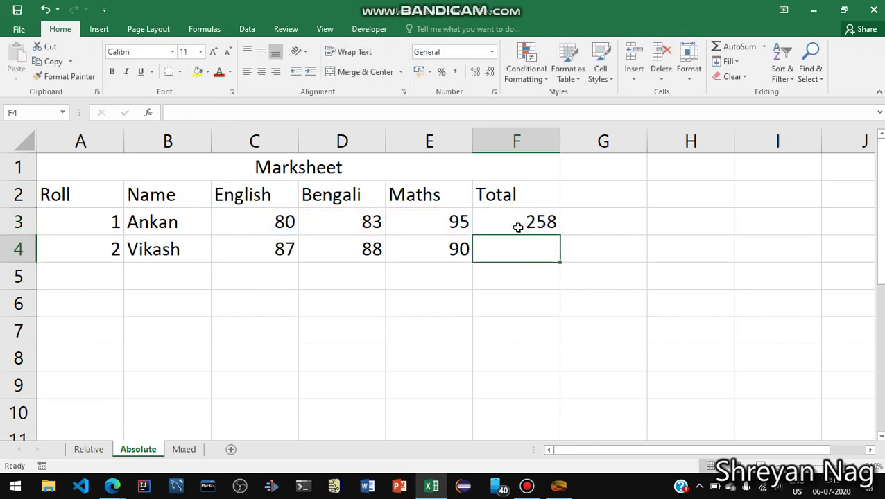
# Fill F3's absolute formula down to F4, which also shows 258.
pyautogui.click(526, 223)
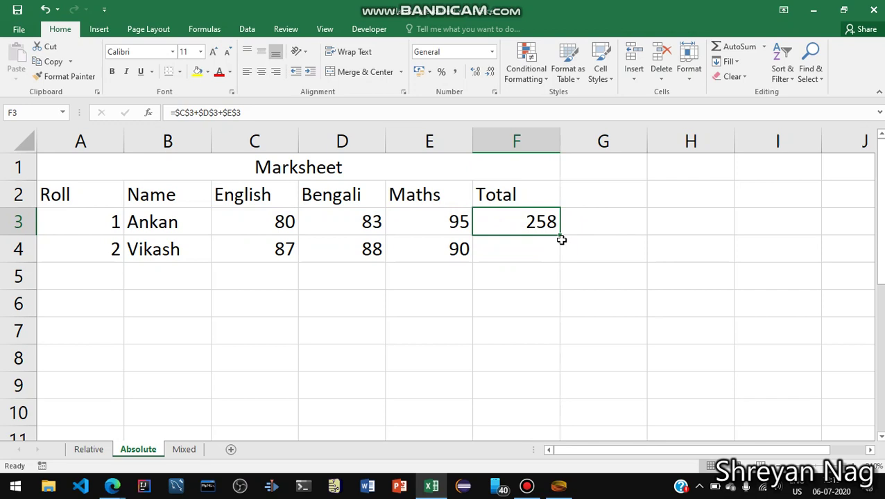
pyautogui.moveTo(559, 235); pyautogui.dragTo(552, 254)
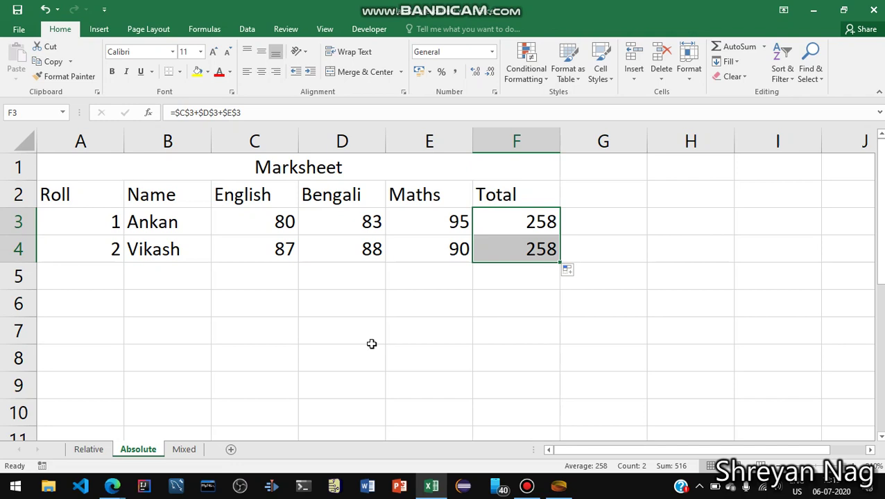
# On the Mixed sheet, enter =2*$B$8*A8 in C8 for a circumference of 31.4.
pyautogui.click(185, 450)
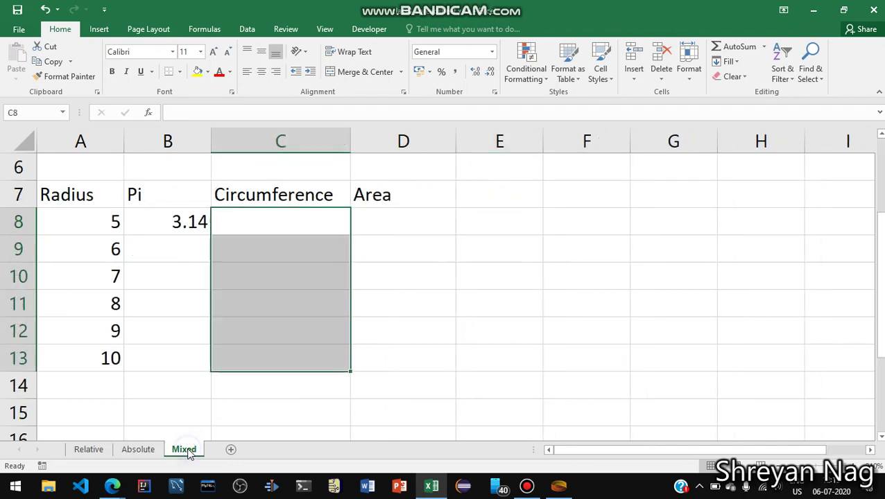
pyautogui.click(290, 225)
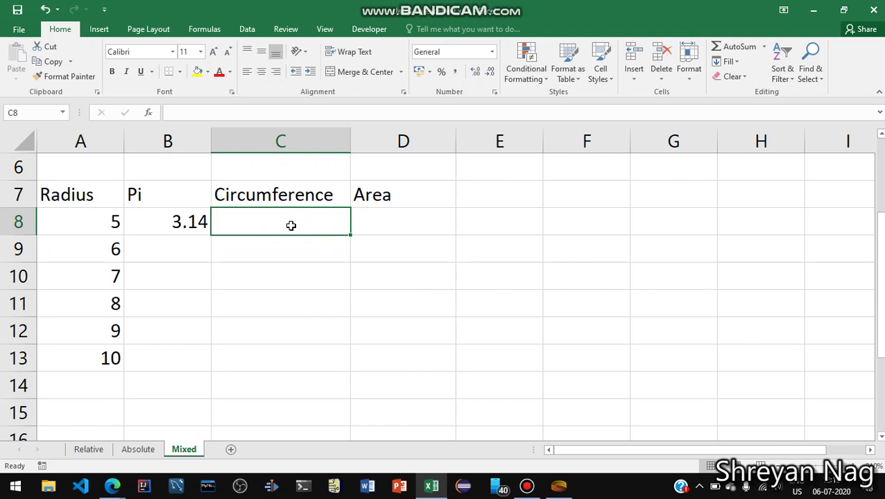
pyautogui.write('=')
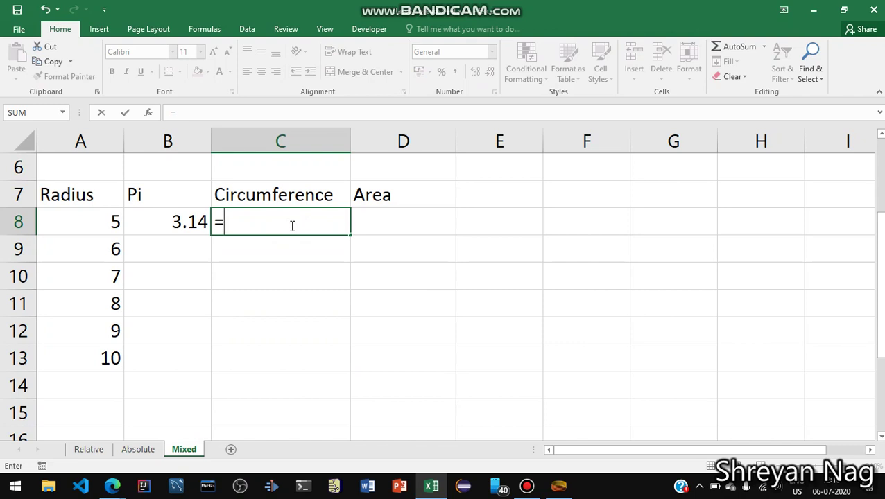
pyautogui.write('2*')
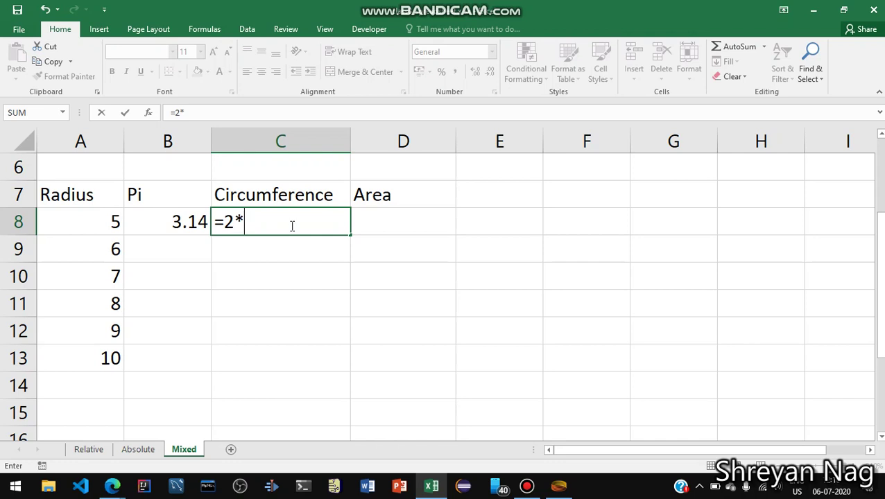
pyautogui.write('$B')
pyautogui.write('$')
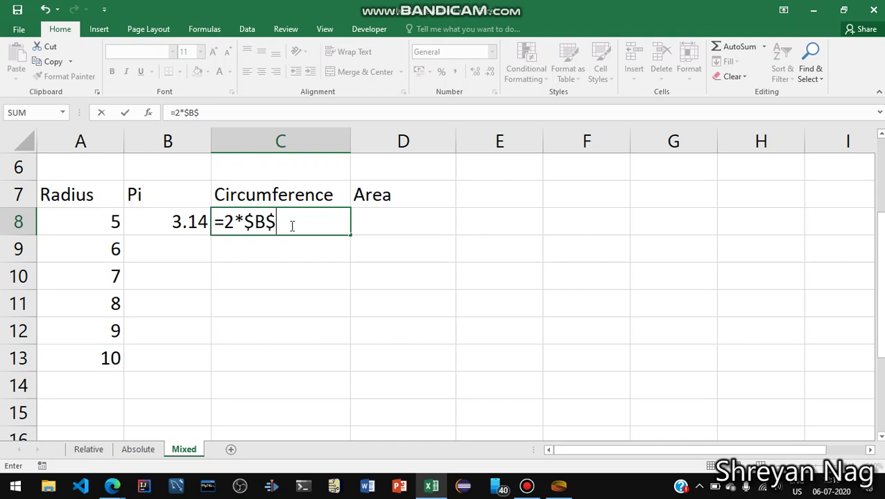
pyautogui.write('8')
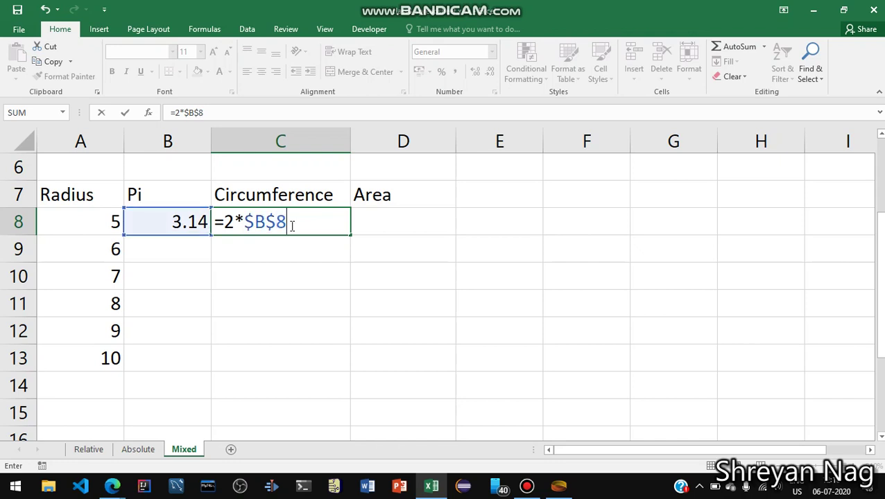
pyautogui.write('*')
pyautogui.click(70, 225)
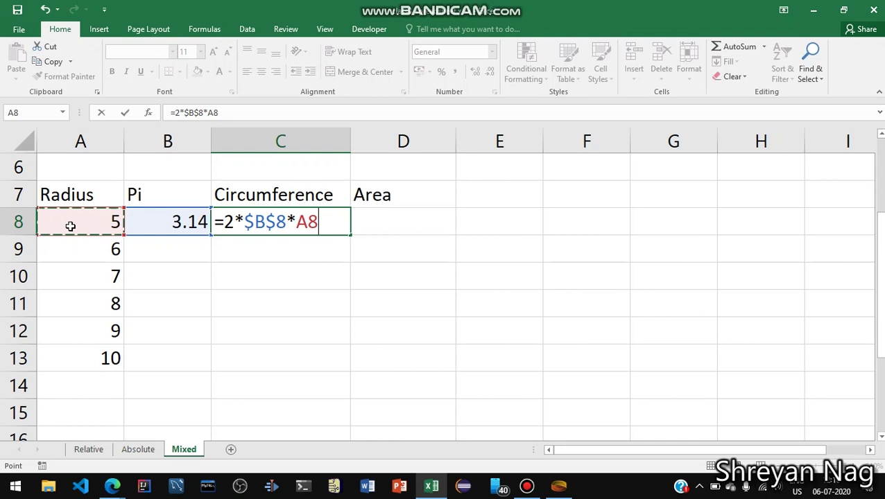
pyautogui.press('Return')
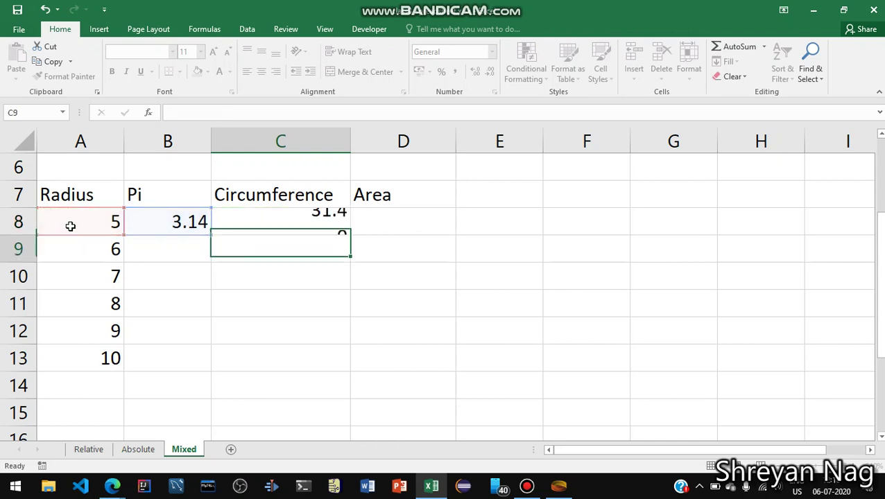
pyautogui.click(281, 216)
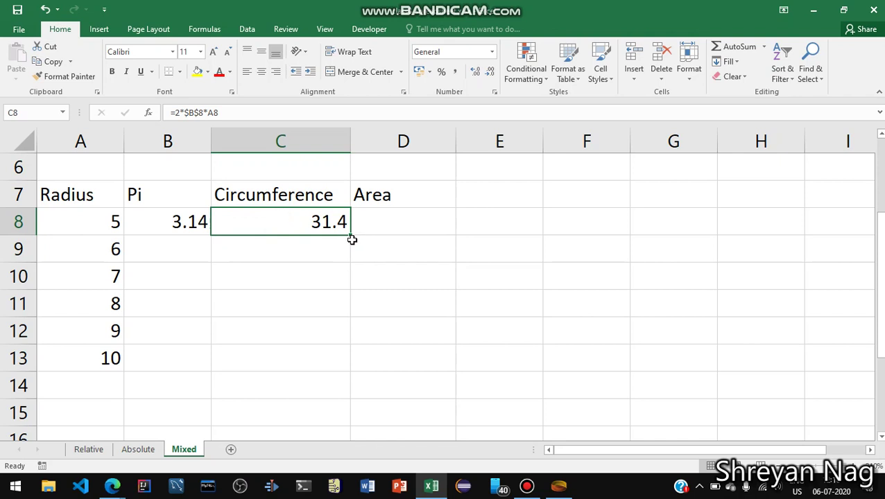
# Fill the circumference formula down to C13 (37.68 to 62.8) and compare the copies with C8.
pyautogui.moveTo(352, 237); pyautogui.dragTo(309, 361)
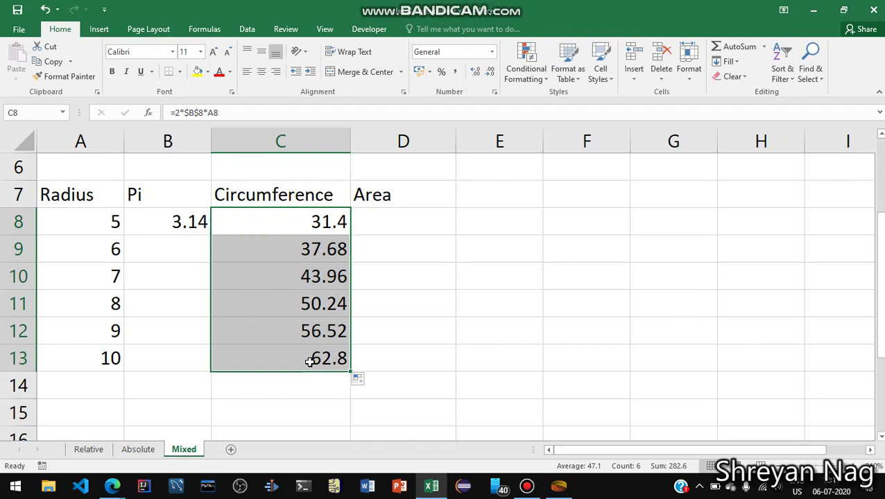
pyautogui.click(309, 361)
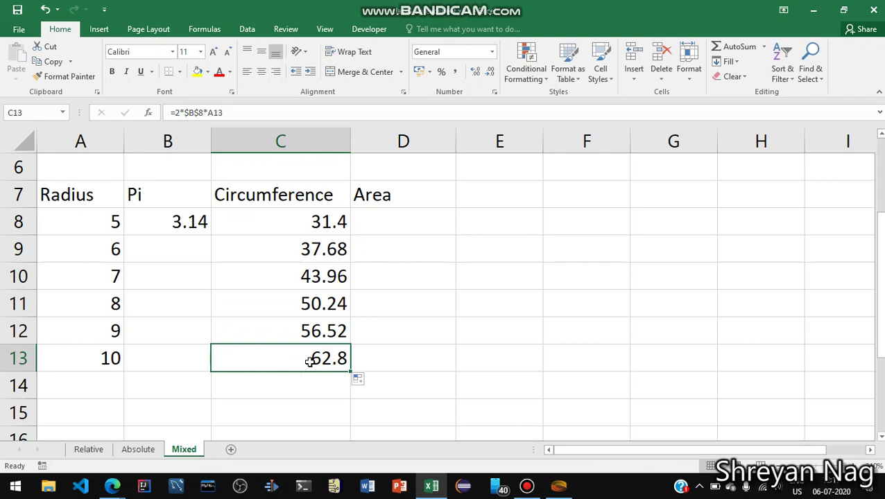
pyautogui.click(304, 234)
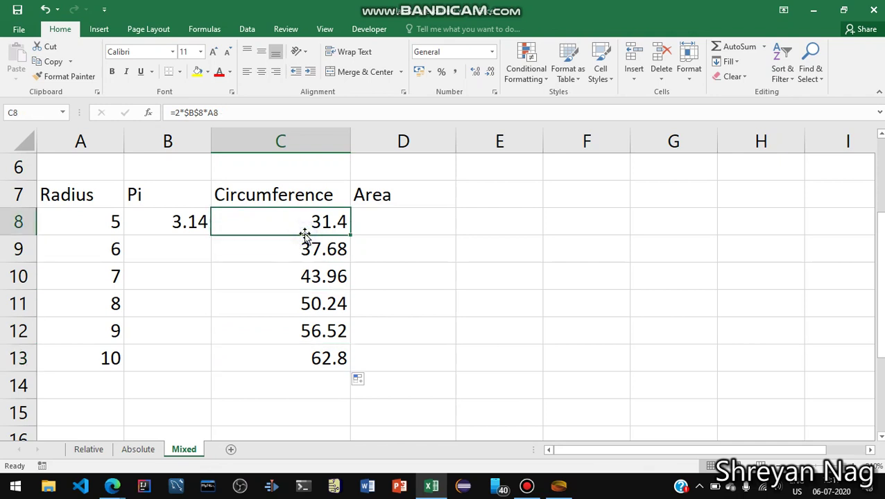
pyautogui.click(190, 222)
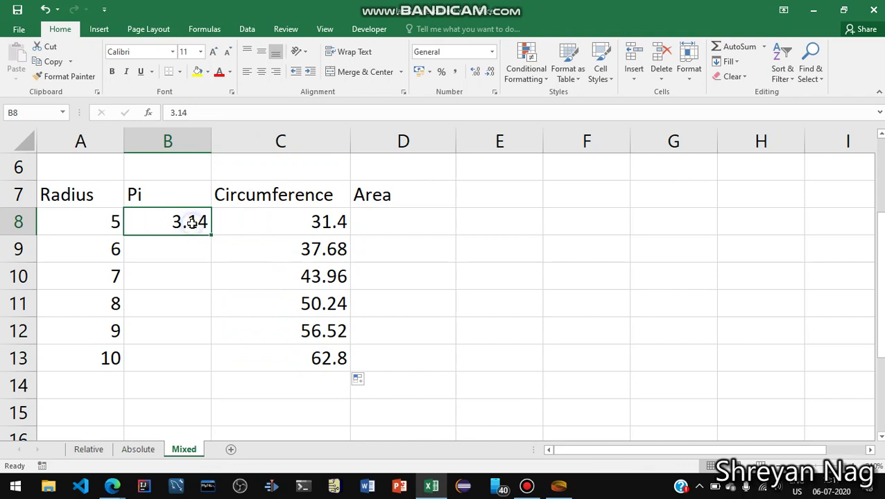
pyautogui.click(329, 334)
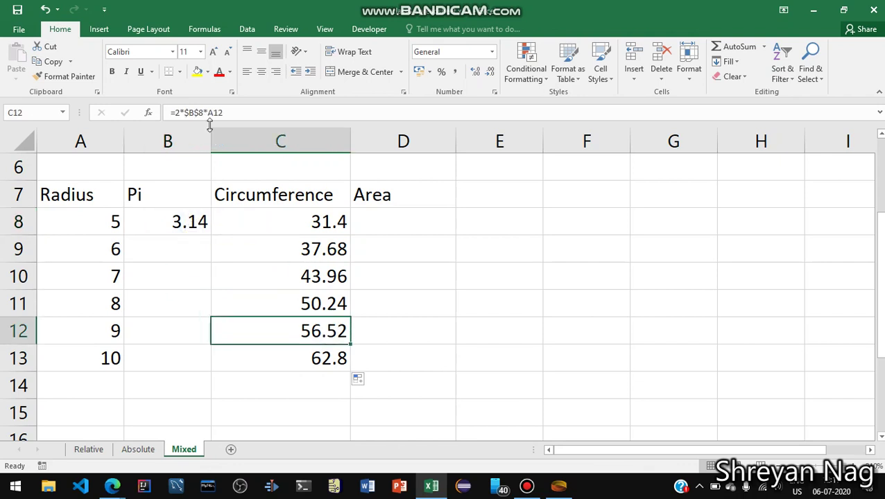
pyautogui.click(286, 221)
pyautogui.click(288, 340)
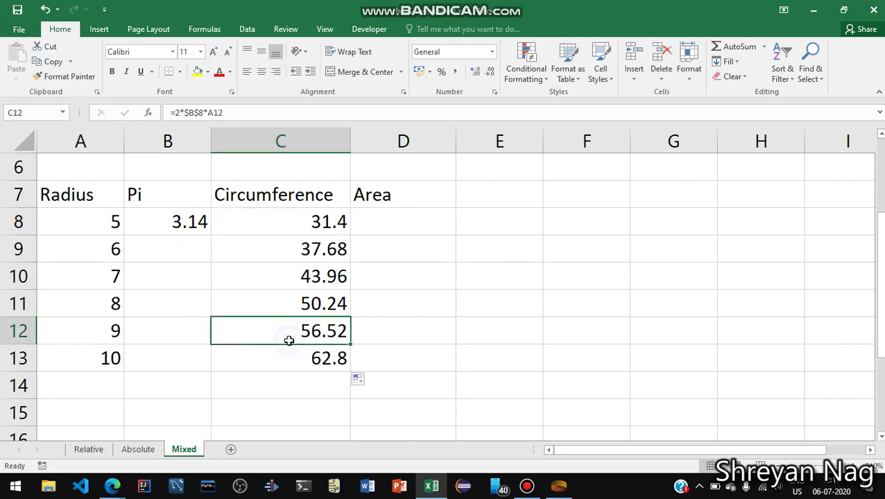
pyautogui.click(307, 222)
pyautogui.click(278, 333)
pyautogui.click(388, 227)
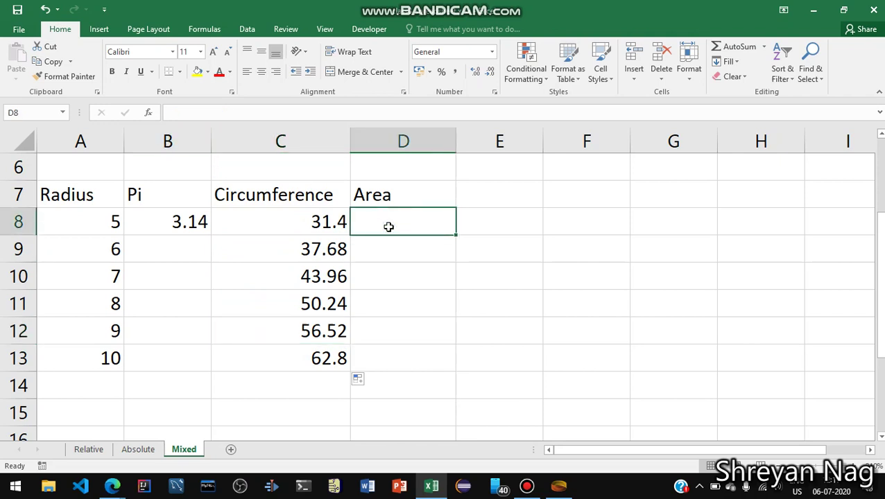
# Enter =$B$8*A8*A8 in D8 for an area of 78.5 and fill it down to D13.
pyautogui.write('=')
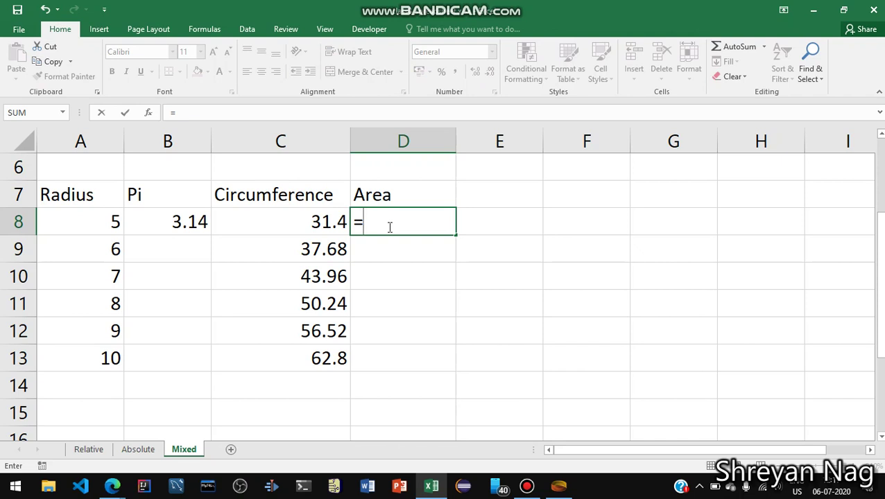
pyautogui.write('$B$8*')
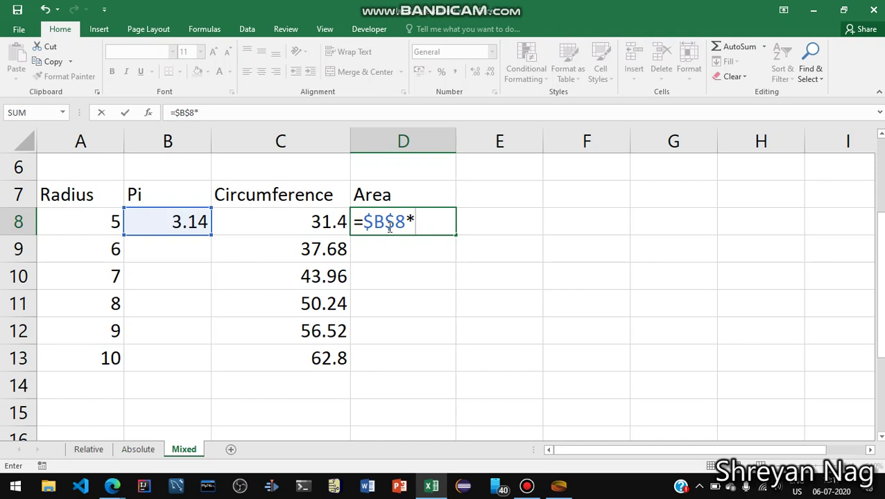
pyautogui.click(51, 226)
pyautogui.write('*')
pyautogui.click(51, 225)
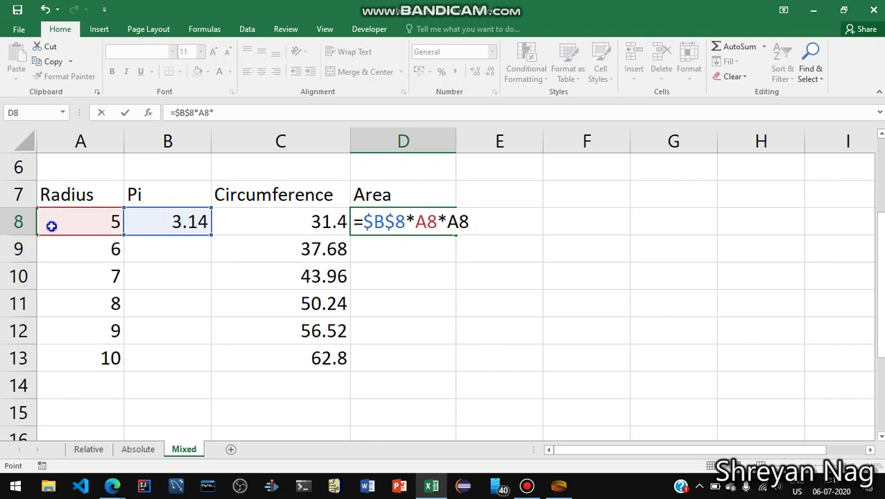
pyautogui.press('Return')
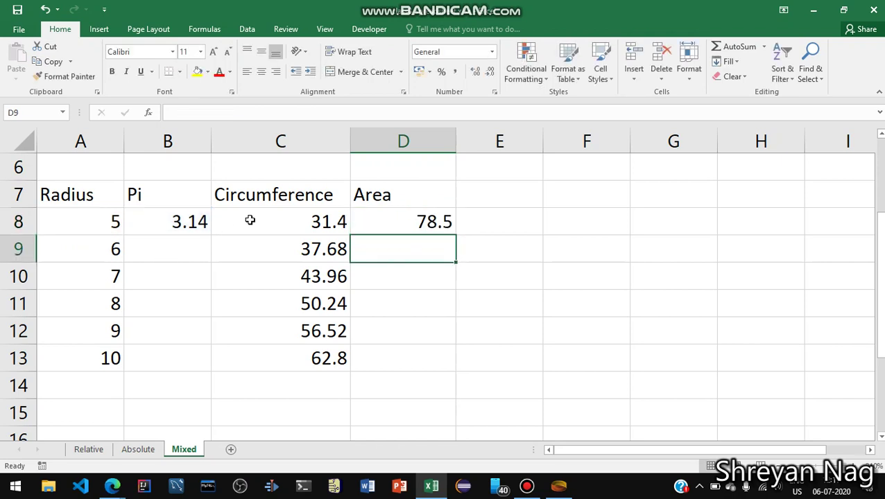
pyautogui.click(423, 222)
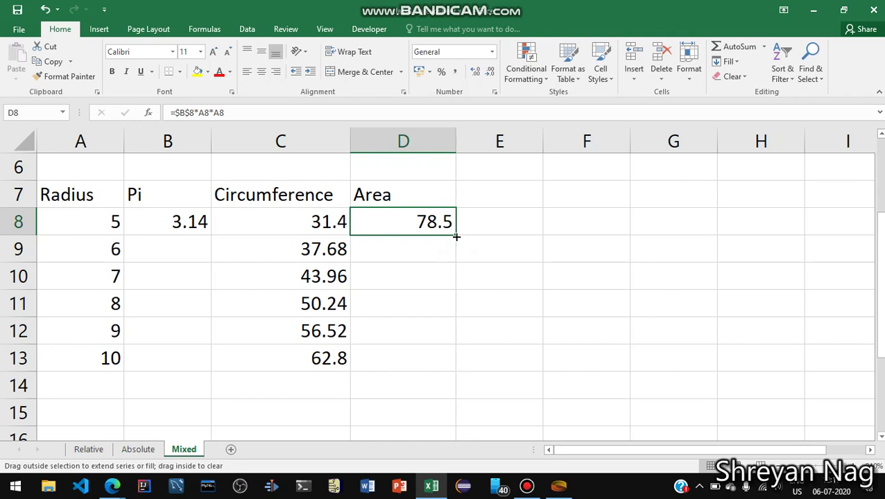
pyautogui.moveTo(457, 237); pyautogui.dragTo(427, 363)
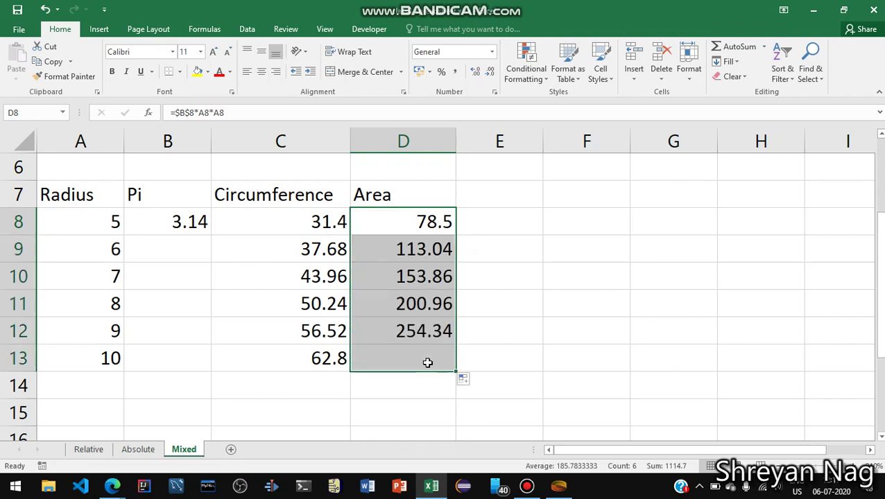